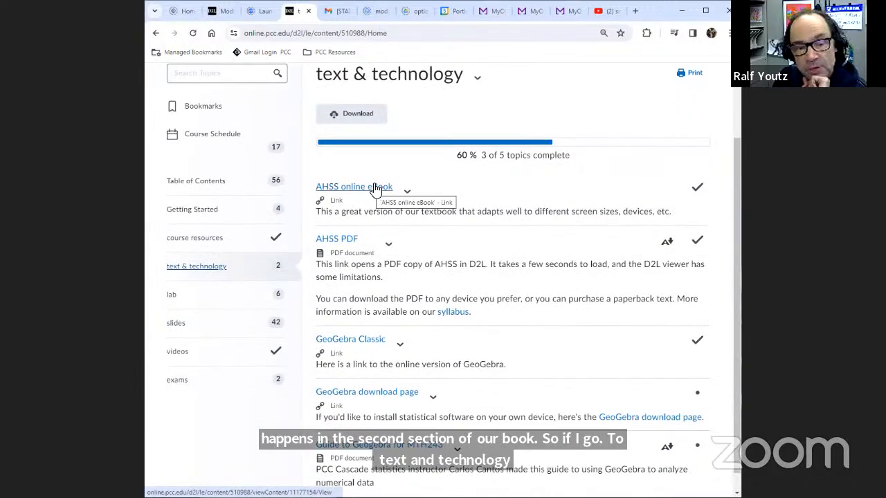
# Step: Open the AHSS online eBook at section 2.1 Examining numerical data and highlight part a of exercise 1 in 2.1.8
pyautogui.click(372, 193)
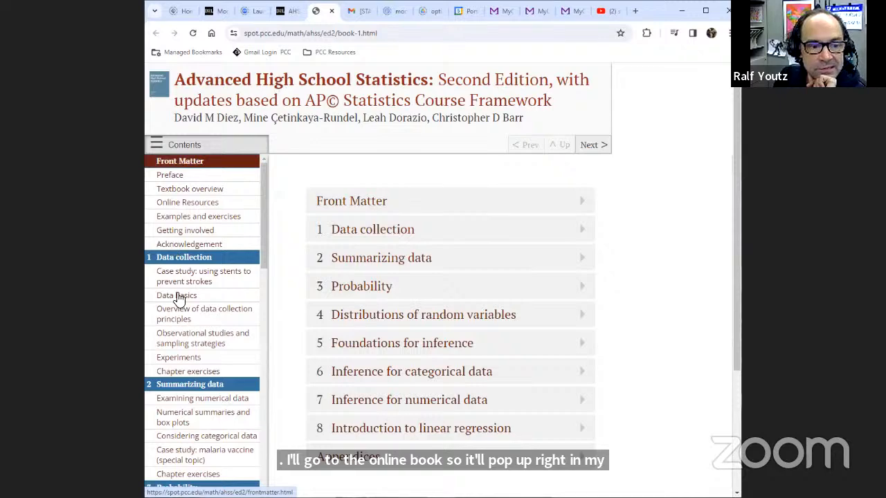
pyautogui.click(198, 401)
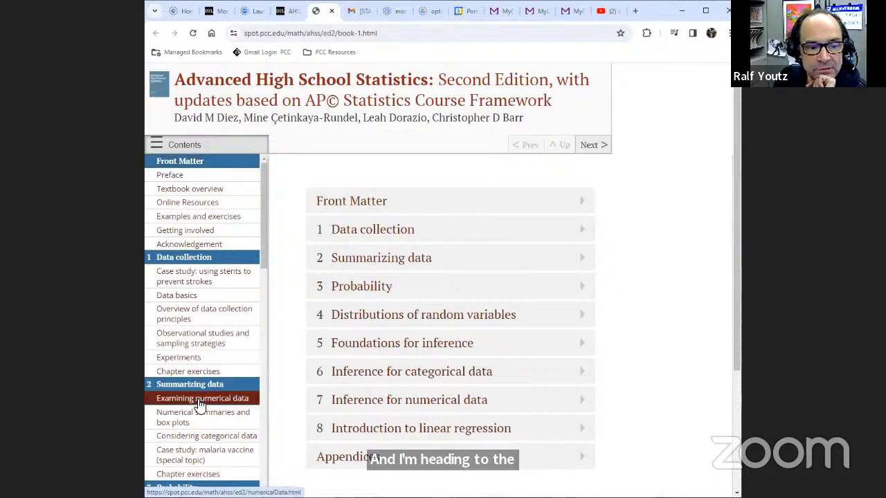
pyautogui.click(198, 404)
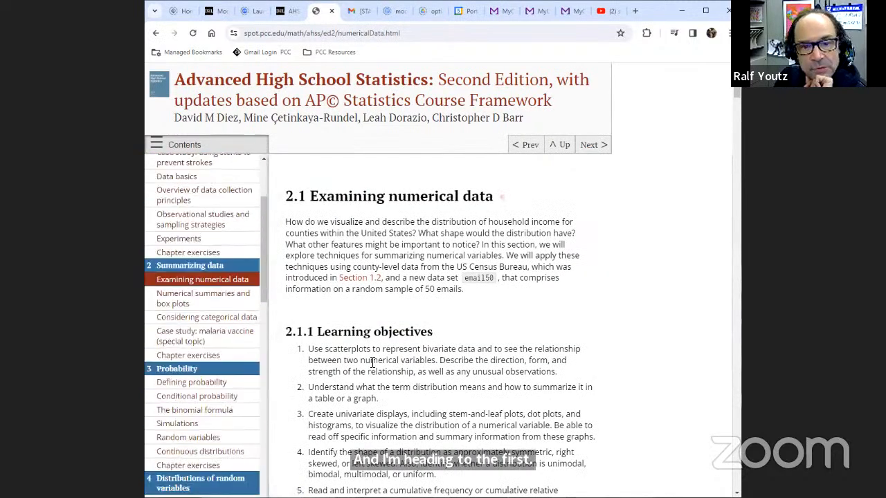
pyautogui.scroll(-10, 668, 251)
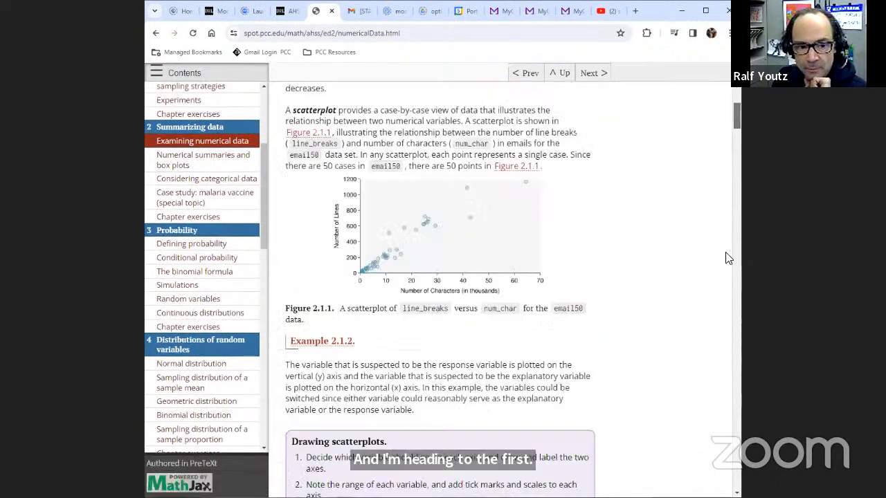
pyautogui.scroll(-15, 727, 334)
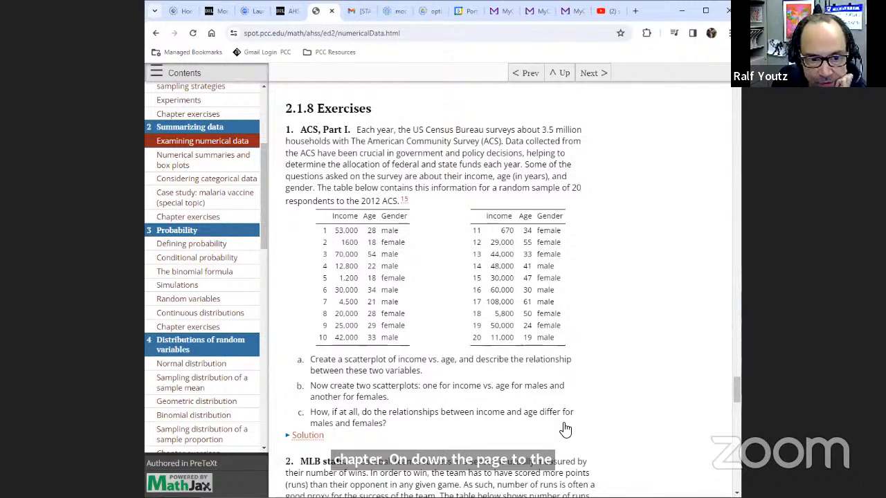
pyautogui.moveTo(309, 360); pyautogui.dragTo(446, 375)
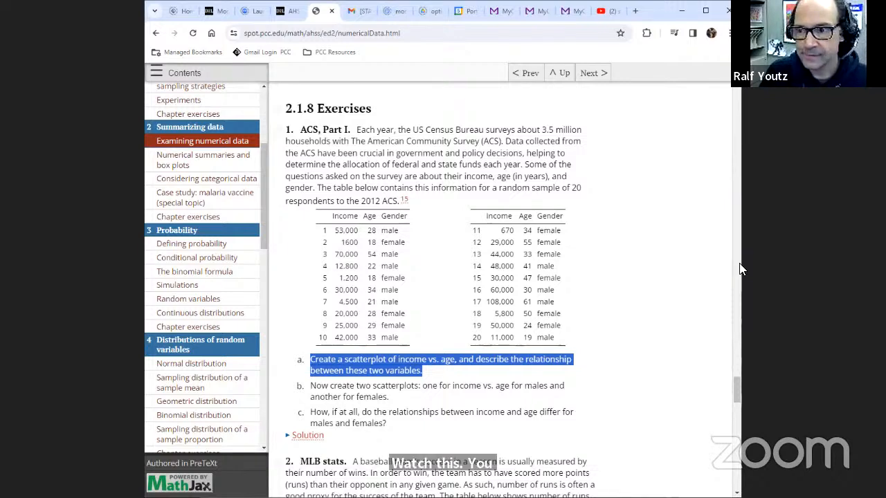
# Step: Switch to the second browser window and open GeoGebra Classic from geogebra.org/classic in its Spreadsheet view
pyautogui.moveTo(739, 269); pyautogui.dragTo(633, 269)
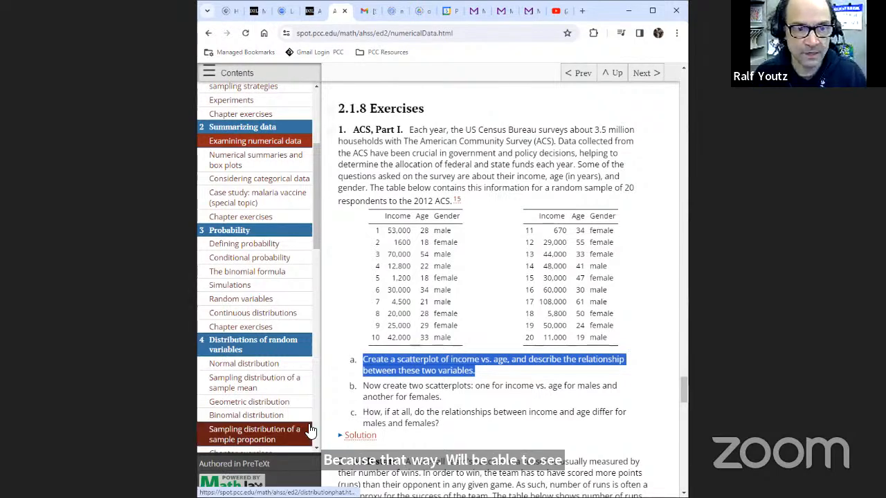
pyautogui.hotkey('alt', 'Tab')
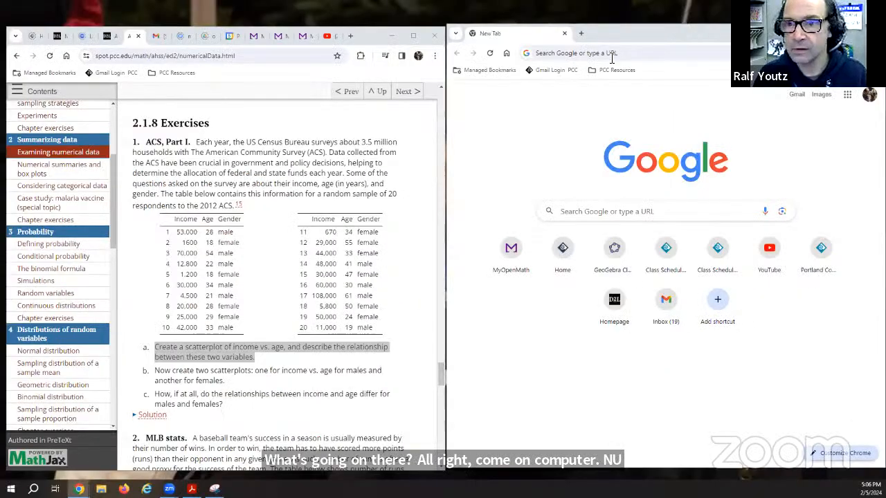
pyautogui.click(612, 55)
pyautogui.write('geoge')
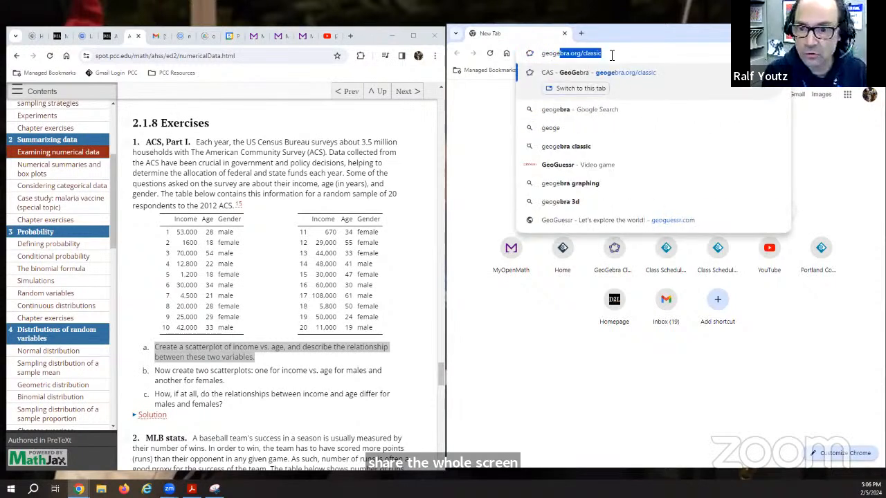
pyautogui.write('bra.org/classic')
pyautogui.press('Return')
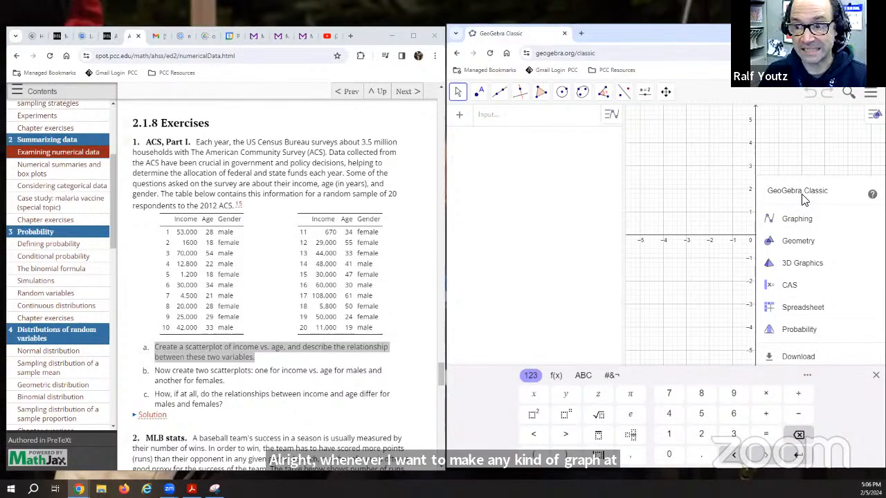
pyautogui.click(823, 308)
pyautogui.doubleClick(662, 56)
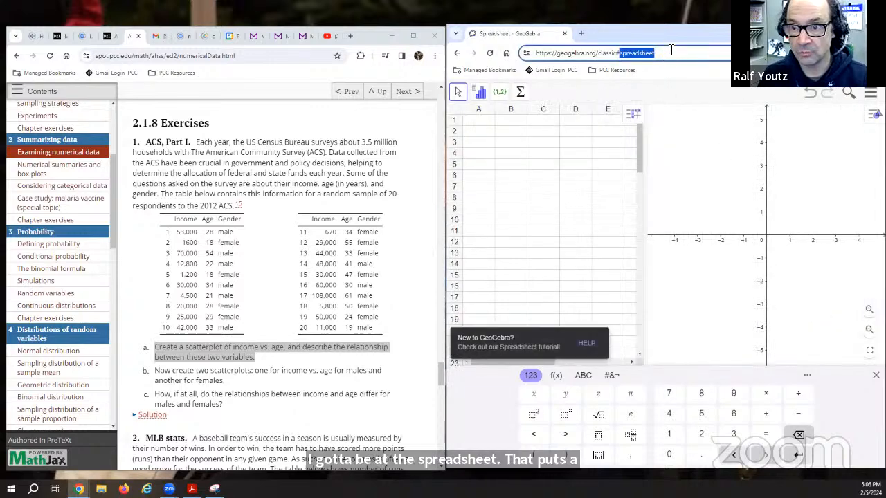
pyautogui.tripleClick(672, 54)
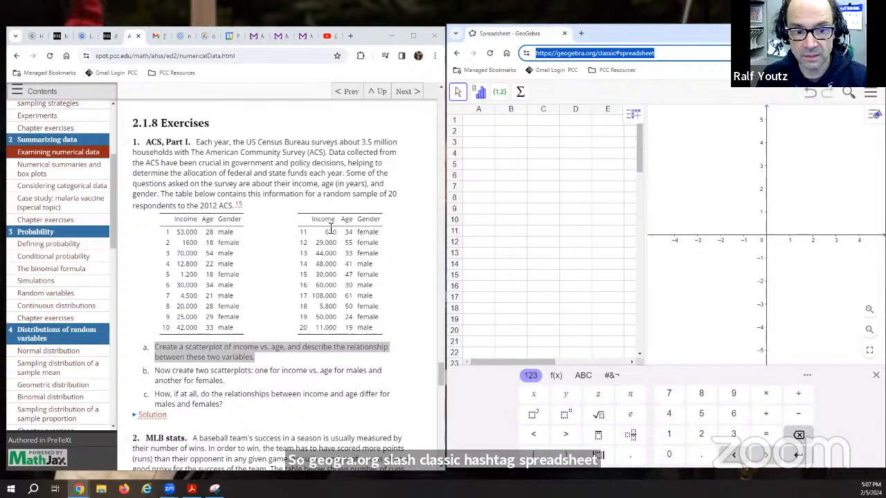
# Step: Enter the first three incomes from the exercise, 53000, 1600 and 70000, in cells A1 to A3
pyautogui.click(472, 121)
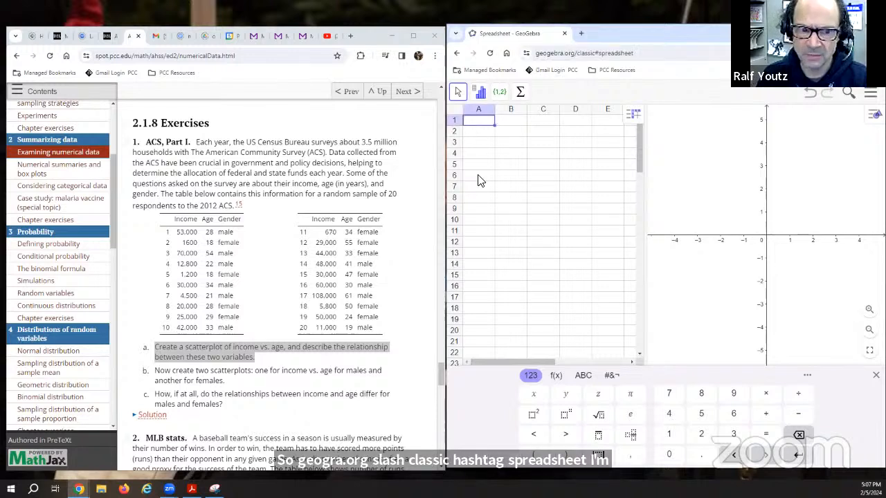
pyautogui.write('53000')
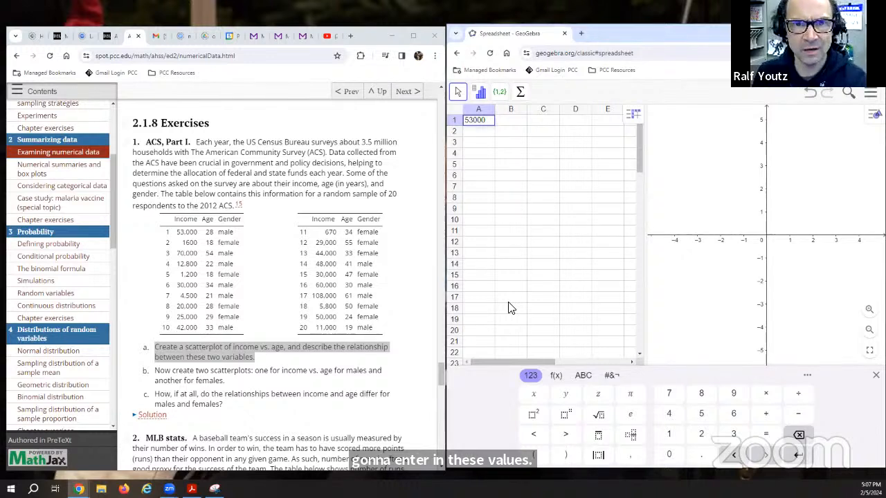
pyautogui.press('Return')
pyautogui.write('1600')
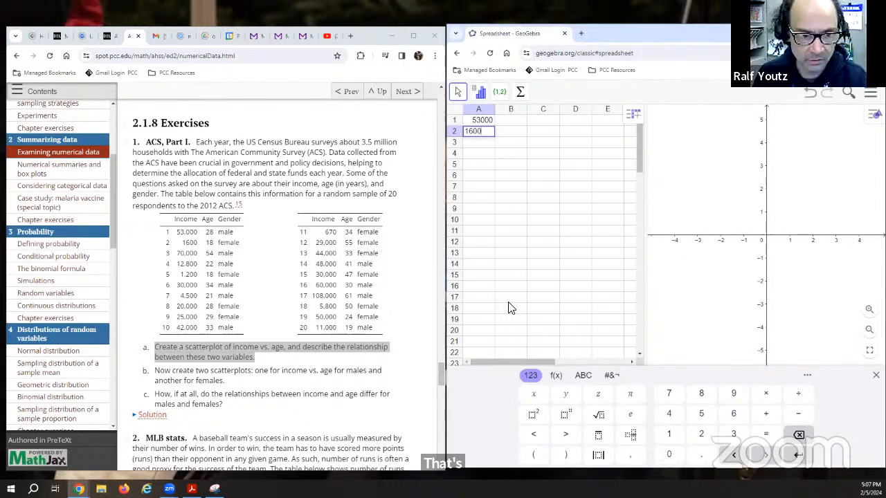
pyautogui.press('Return')
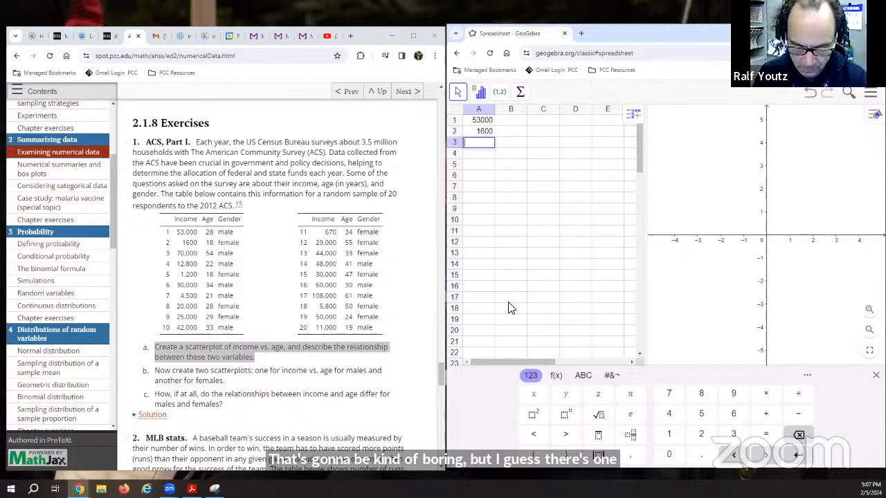
pyautogui.write('70')
pyautogui.press('Return')
pyautogui.press('Return')
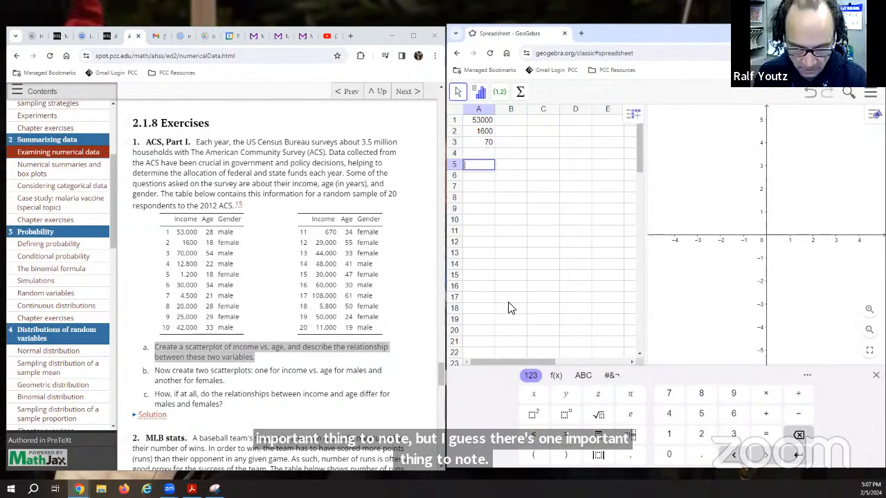
pyautogui.press('Up')
pyautogui.press('Up')
pyautogui.write('000')
pyautogui.press('Return')
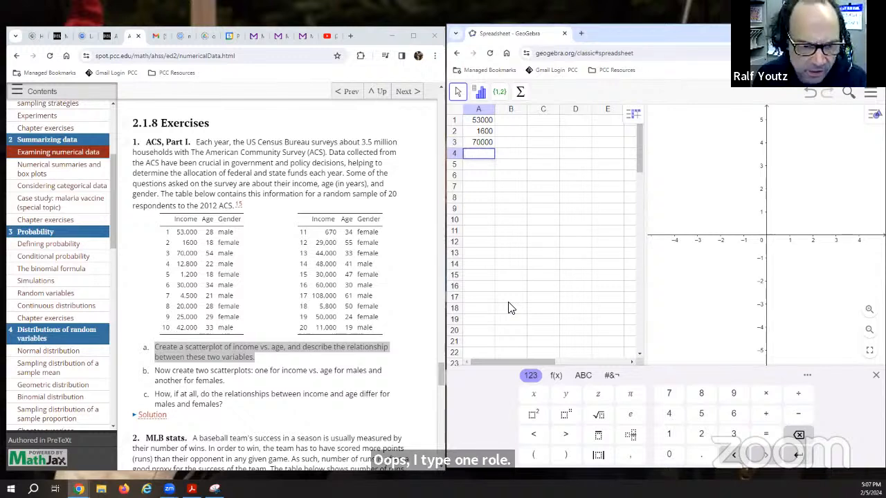
# Step: Enter the fourth and fifth incomes, 12800 and 1200, in cells A4 and A5
pyautogui.write('12800')
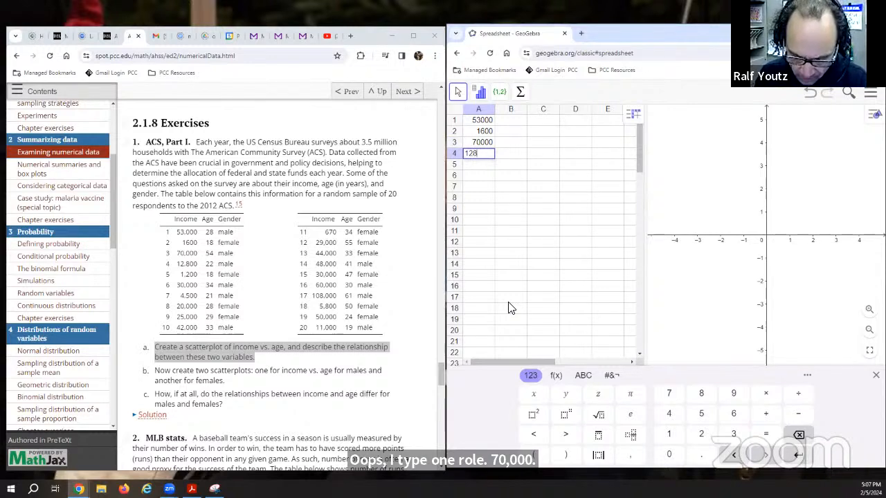
pyautogui.press('Return')
pyautogui.write('1200')
pyautogui.press('Return')
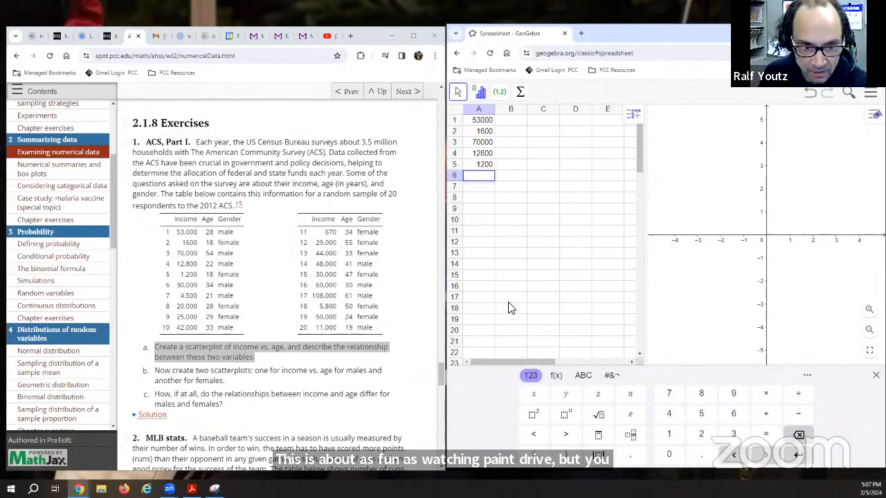
# Step: Move the five incomes from column A to column B, starting at B1, and leave column A empty
pyautogui.moveTo(477, 123); pyautogui.dragTo(482, 166)
pyautogui.hotkey('ctrl', 'c')
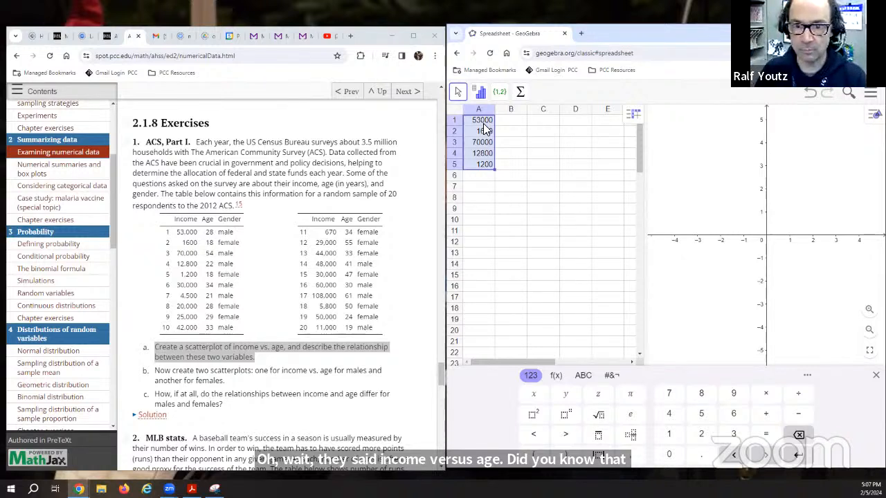
pyautogui.click(509, 124)
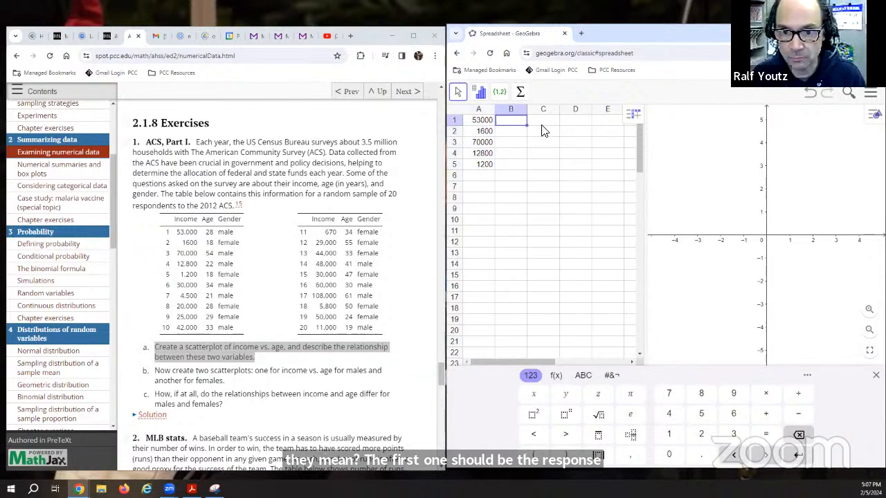
pyautogui.hotkey('ctrl', 'v')
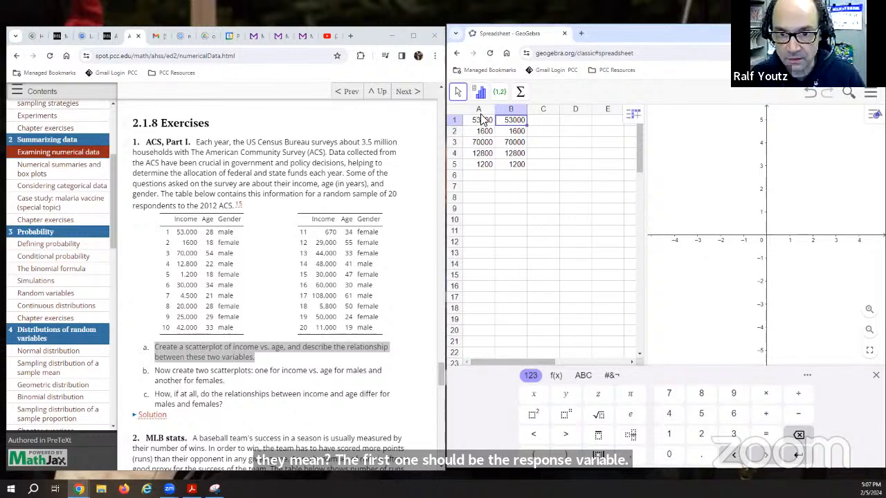
pyautogui.moveTo(482, 120); pyautogui.dragTo(488, 173)
pyautogui.press('Delete')
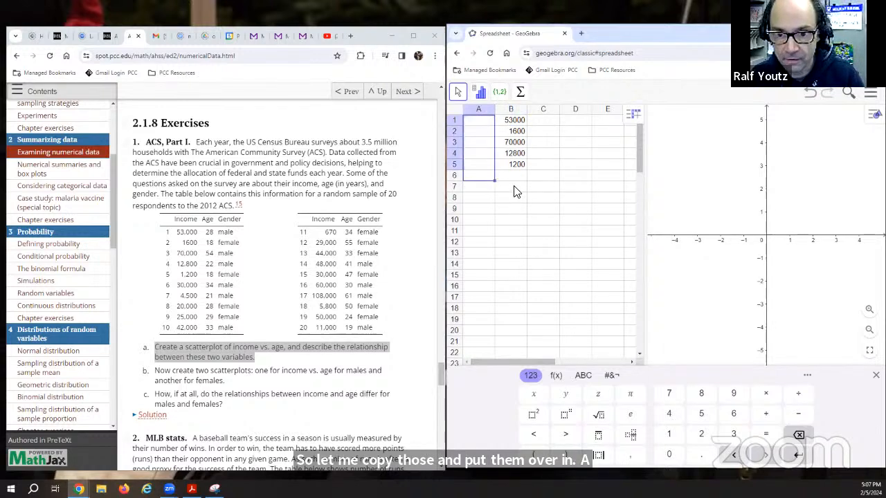
# Step: Enter the first five ages, 28, 18, 54, 22 and 18, in cells A1 to A5 beside their incomes
pyautogui.click(471, 122)
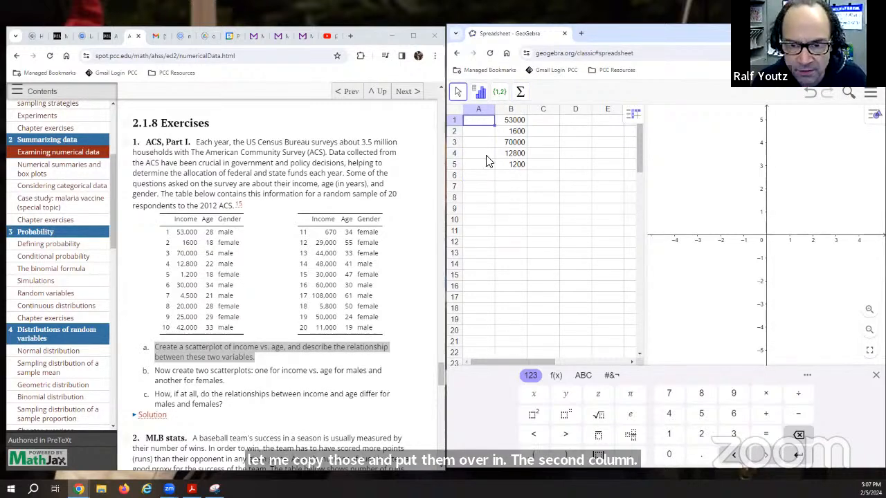
pyautogui.write('28')
pyautogui.press('Return')
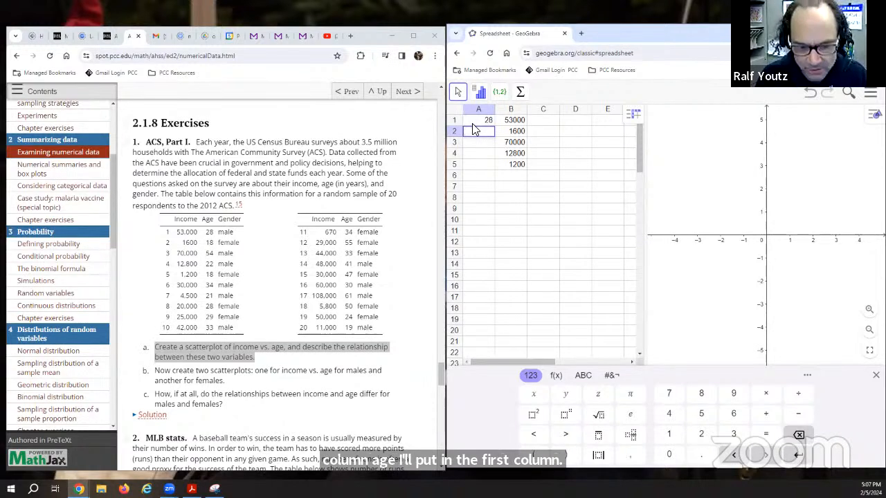
pyautogui.press('Return')
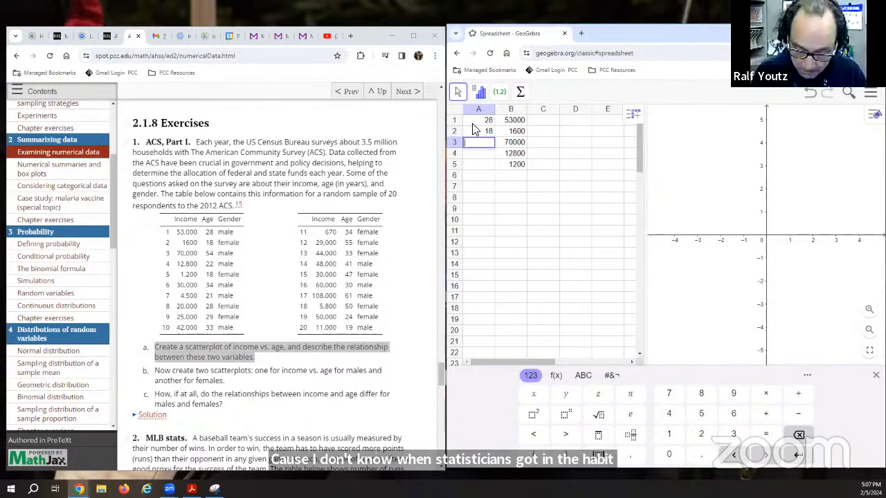
pyautogui.write('54')
pyautogui.press('Return')
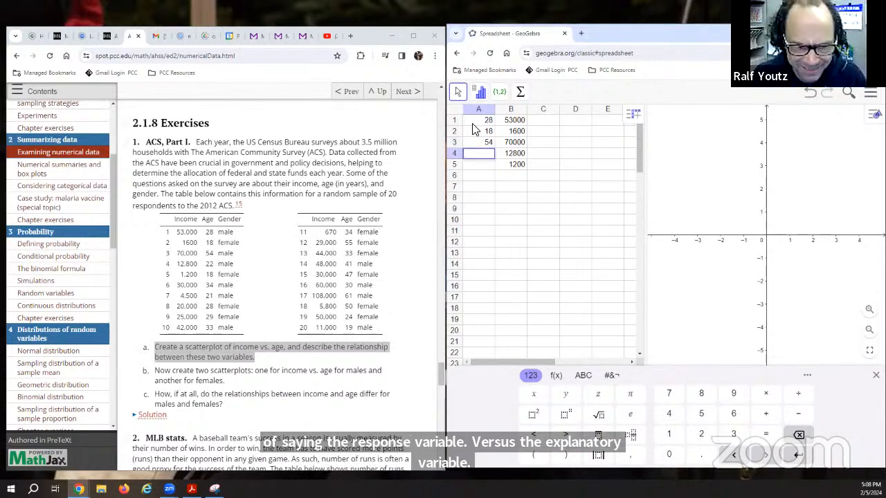
pyautogui.write('22')
pyautogui.press('Return')
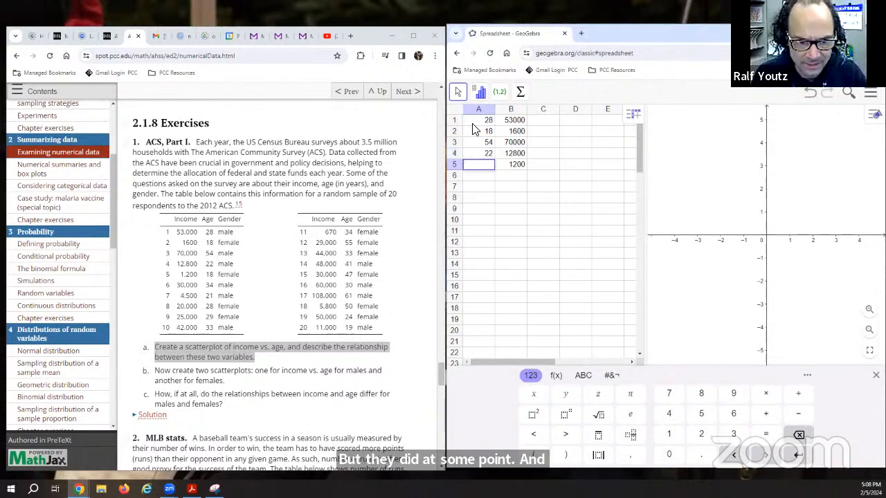
pyautogui.write('18')
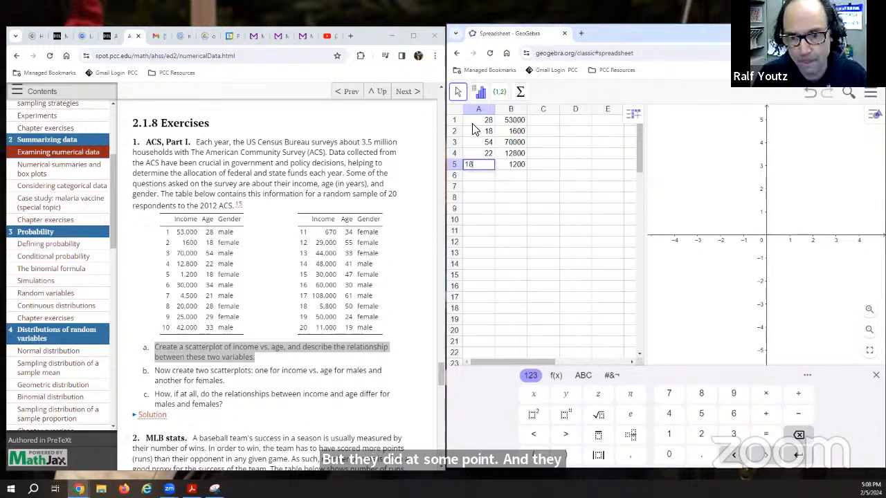
pyautogui.press('Return')
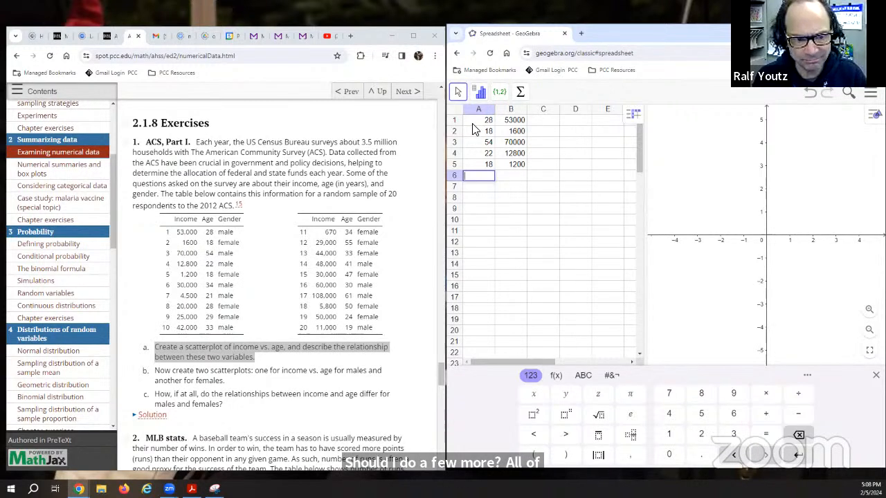
# Step: Enter the ages of respondents 6 to 10, 34, 21, 28, 29 and 33, in cells A6 to A10
pyautogui.write('34')
pyautogui.press('Return')
pyautogui.write('21')
pyautogui.press('Return')
pyautogui.write('28')
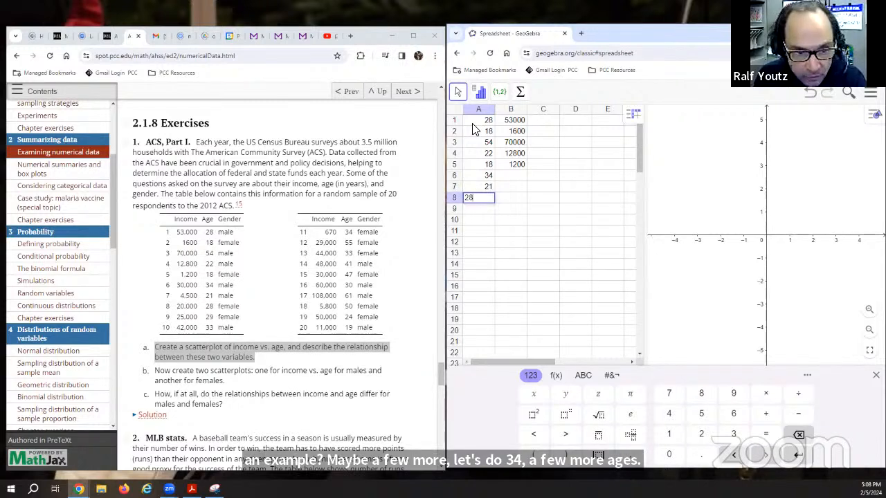
pyautogui.press('Return')
pyautogui.write('29')
pyautogui.press('Return')
pyautogui.write('33')
pyautogui.press('Return')
# Step: Enter the incomes of respondents 6 and 7, 30000 and 4500, in cells B6 and B7
pyautogui.press('Right')
pyautogui.press('Up')
pyautogui.press('Up')
pyautogui.press('Up')
pyautogui.press('Up')
pyautogui.press('Up')
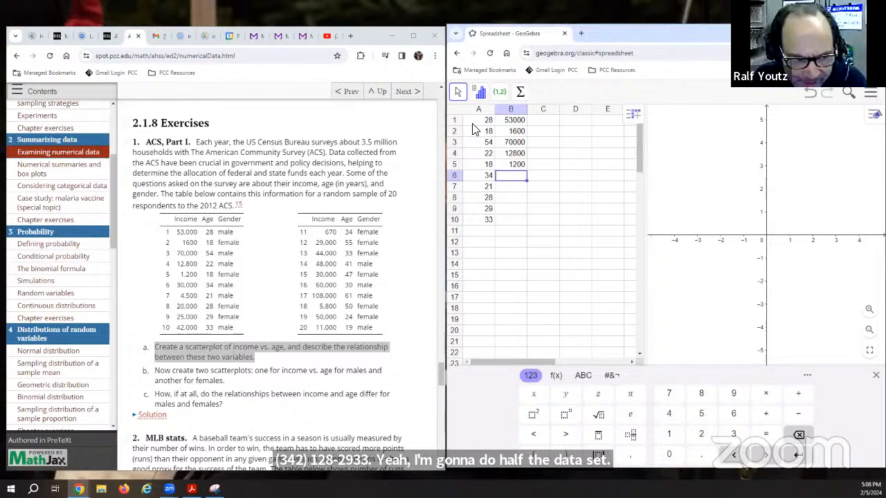
pyautogui.write('30000')
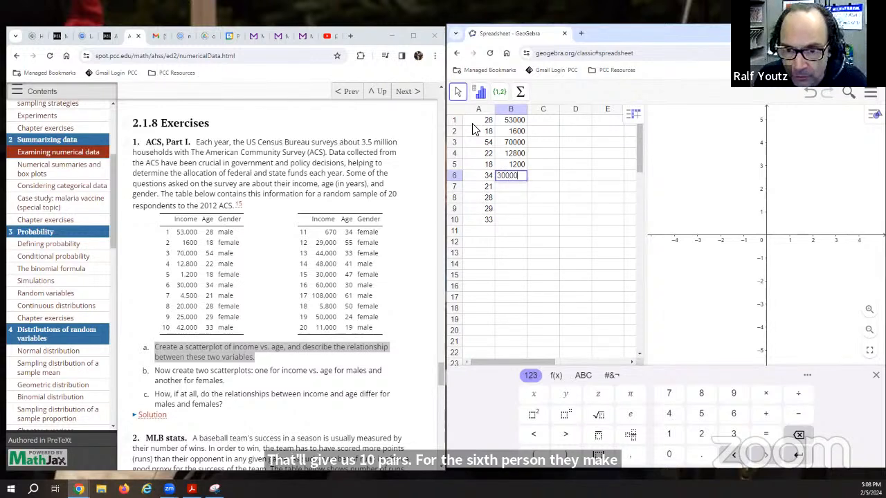
pyautogui.press('Return')
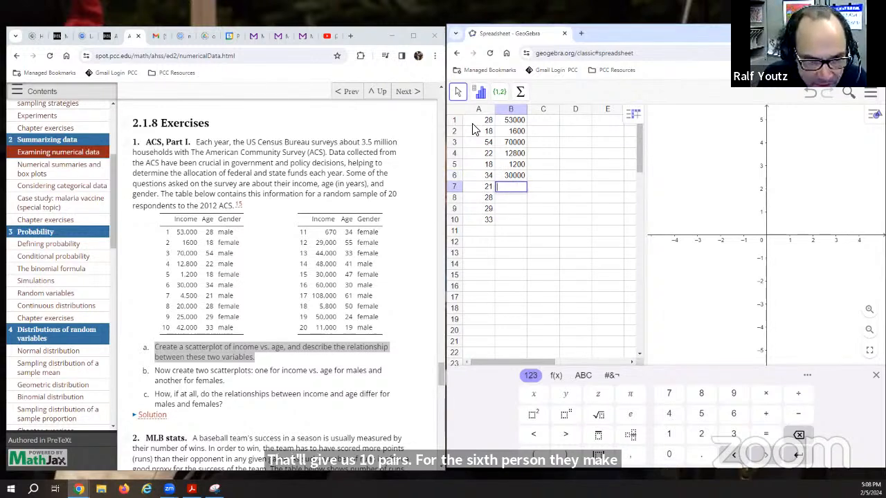
pyautogui.write('4500')
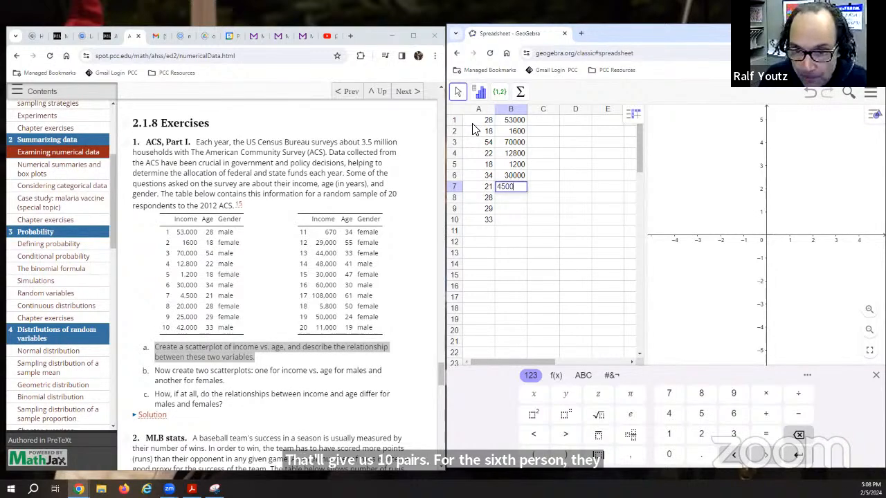
pyautogui.press('Return')
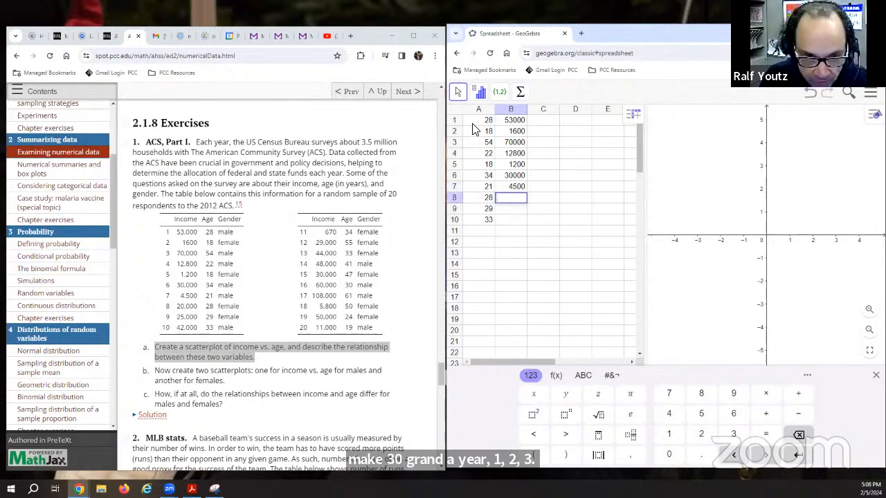
# Step: Enter the incomes of respondents 8 to 10, 20000, 25000 and 42000, in cells B8 to B10
pyautogui.write('20000')
pyautogui.press('Return')
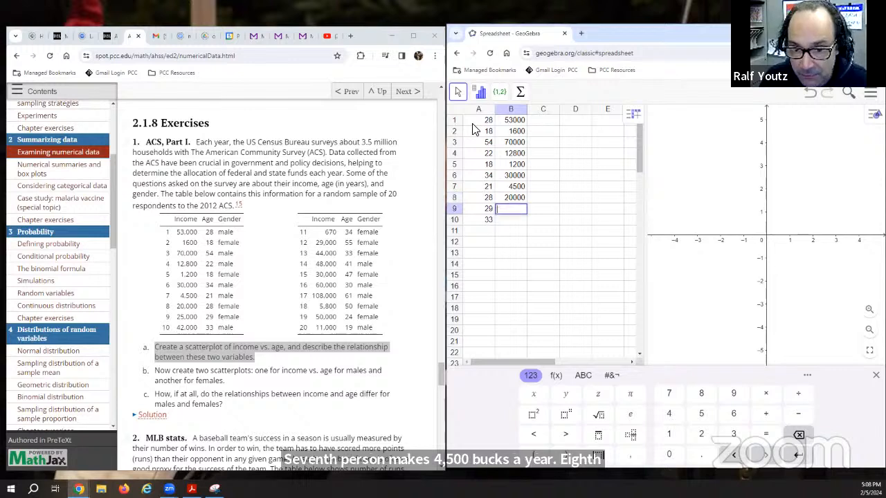
pyautogui.write('25000')
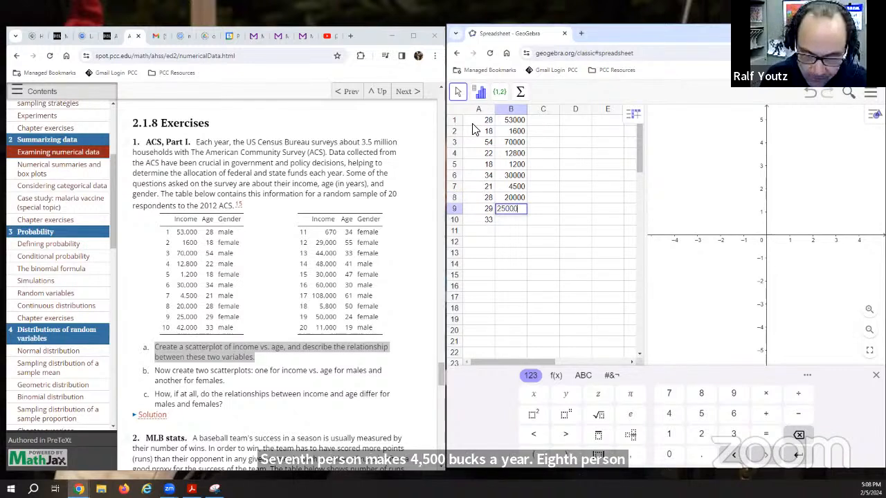
pyautogui.press('Return')
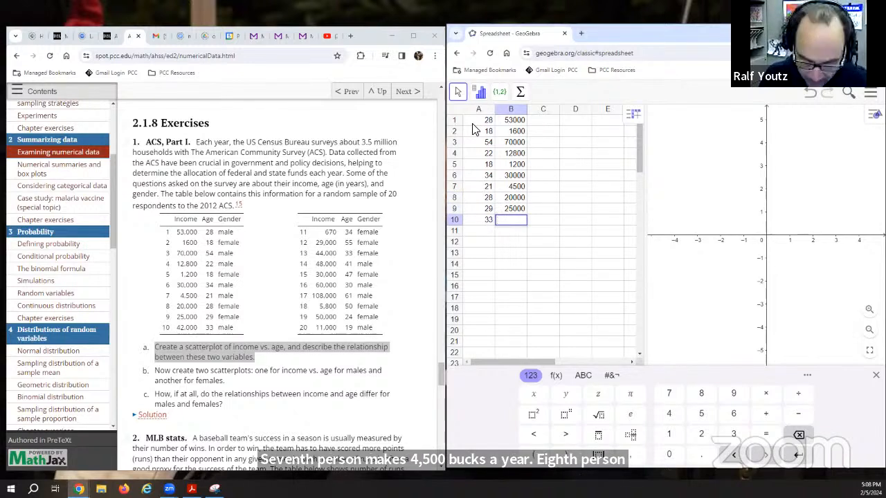
pyautogui.write('42000')
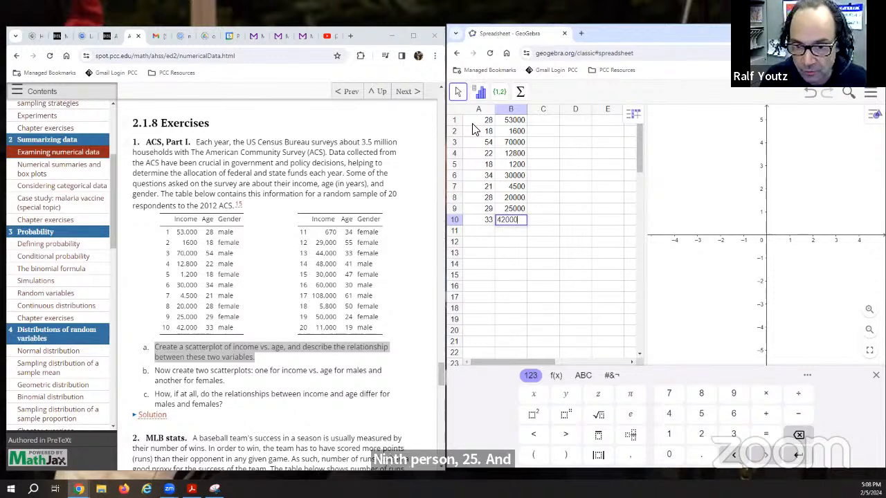
pyautogui.press('Return')
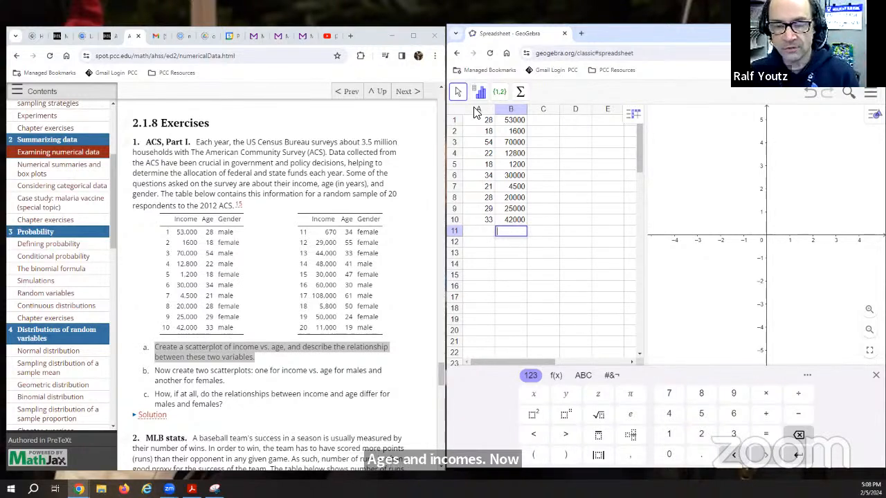
# Step: Create a scatterplot from columns A and B with Two Variable Regression Analysis
pyautogui.moveTo(478, 109); pyautogui.dragTo(509, 109)
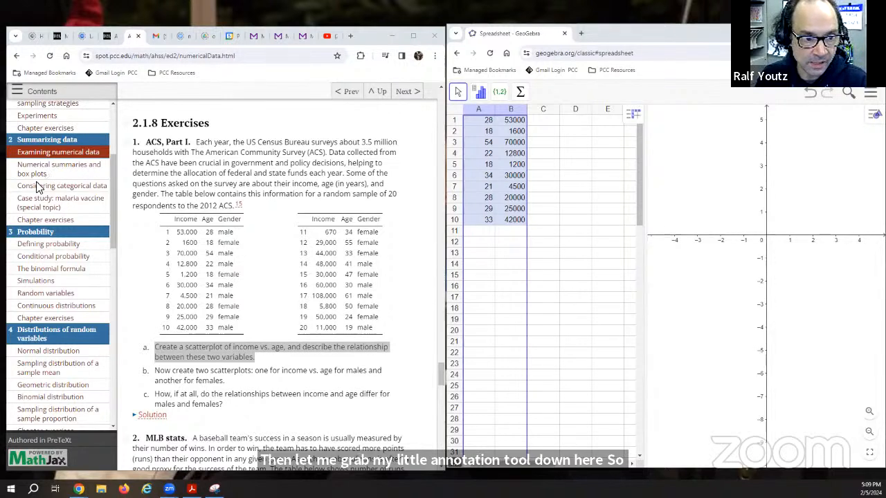
pyautogui.click(481, 97)
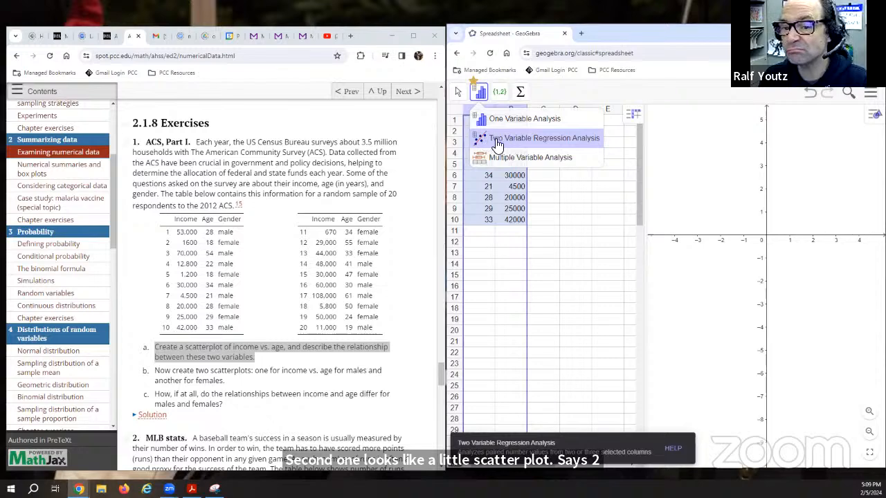
pyautogui.click(558, 145)
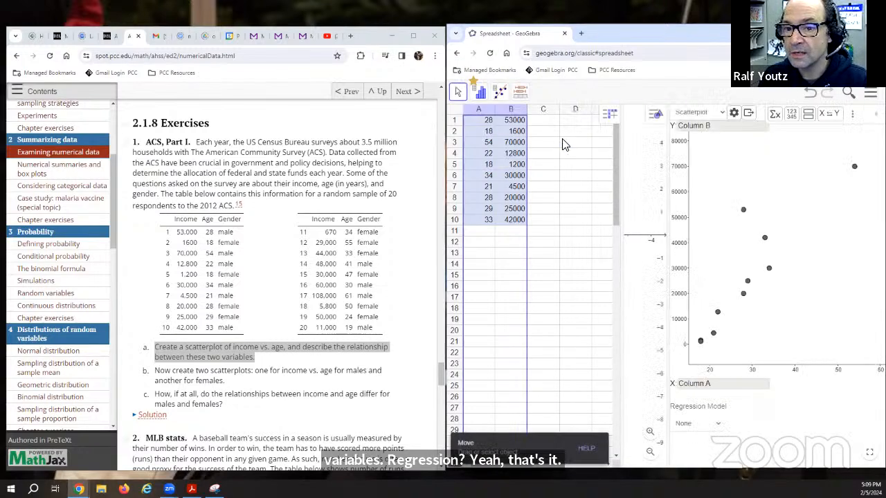
# Step: Enlarge the scatterplot view by narrowing the spreadsheet and collapsing the empty graphics view between them
pyautogui.moveTo(615, 232); pyautogui.dragTo(564, 241)
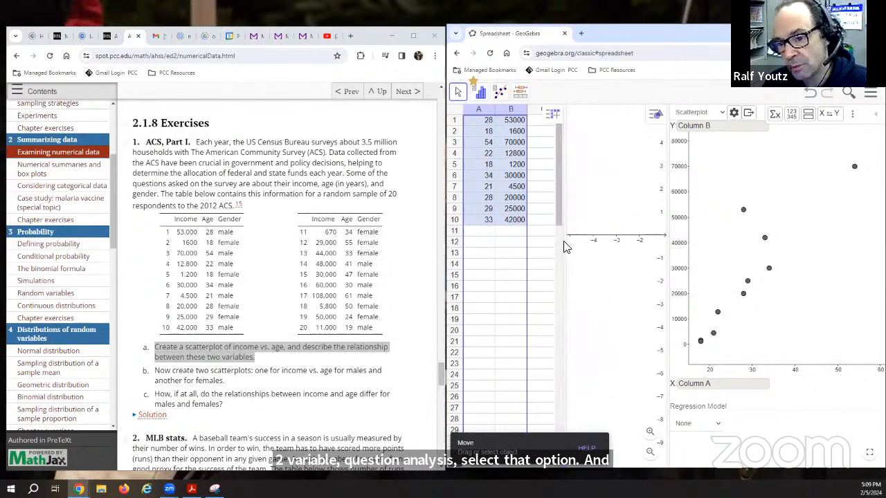
pyautogui.moveTo(667, 237); pyautogui.dragTo(572, 281)
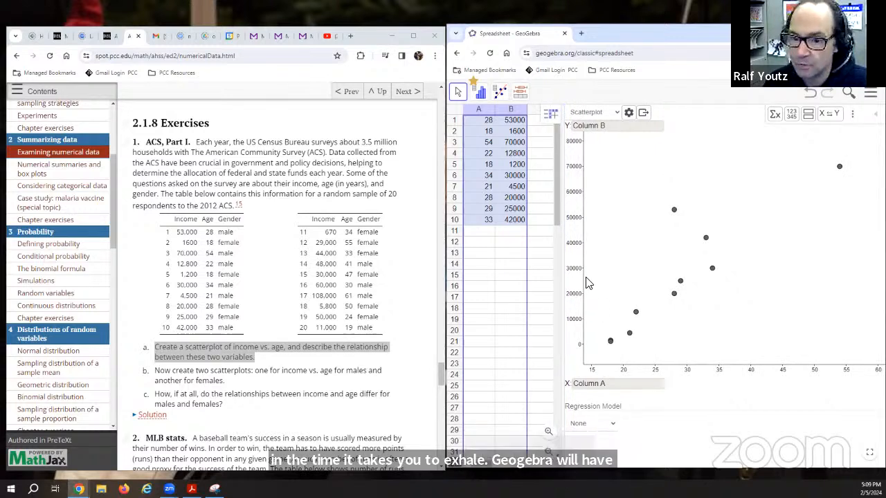
pyautogui.moveTo(568, 257); pyautogui.dragTo(547, 275)
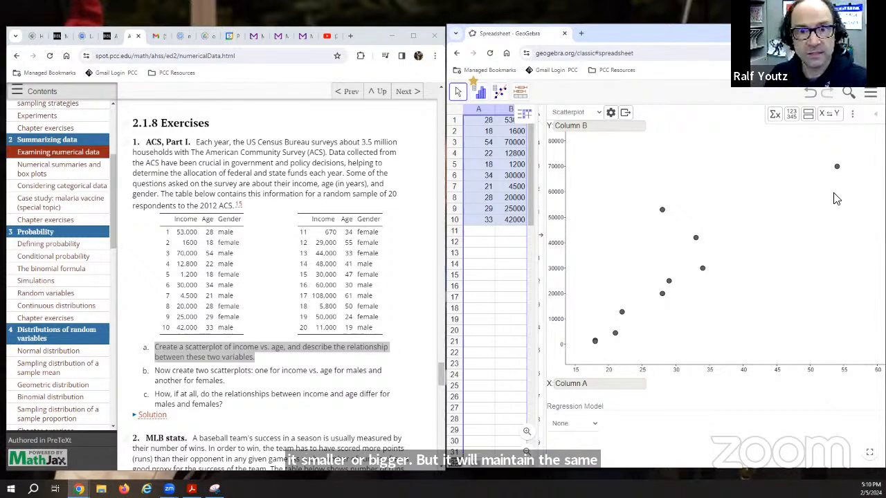
pyautogui.click(680, 140)
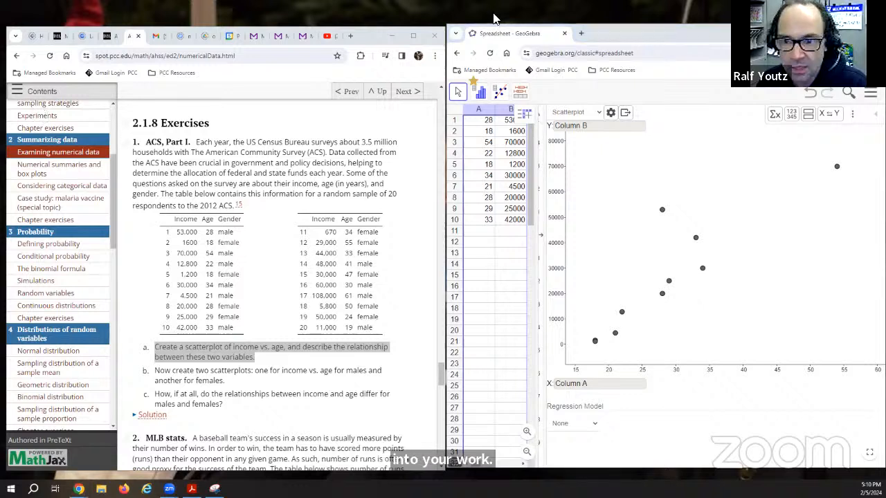
# Step: Try the Line Graph option in the scatterplot's settings, and switch it back off
pyautogui.click(604, 103)
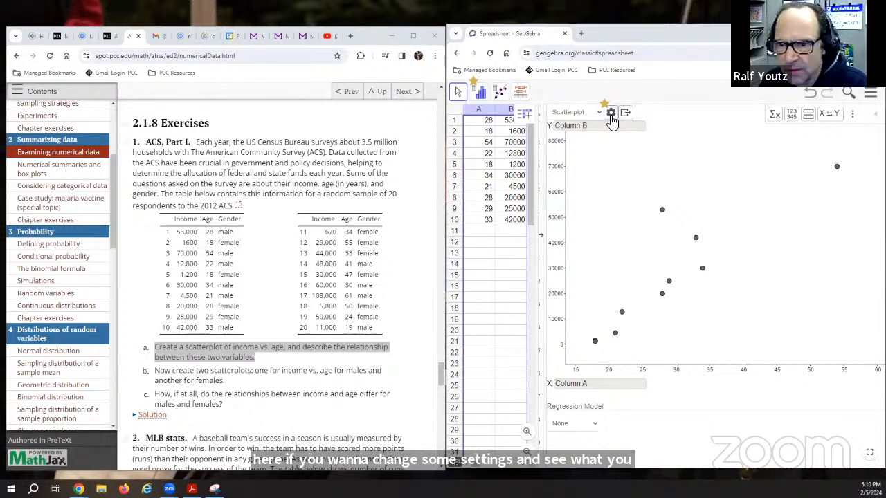
pyautogui.click(610, 113)
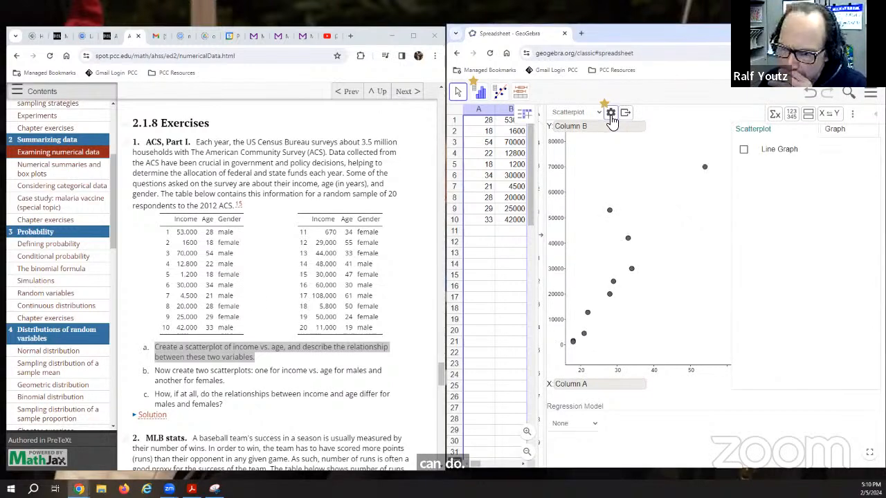
pyautogui.click(744, 151)
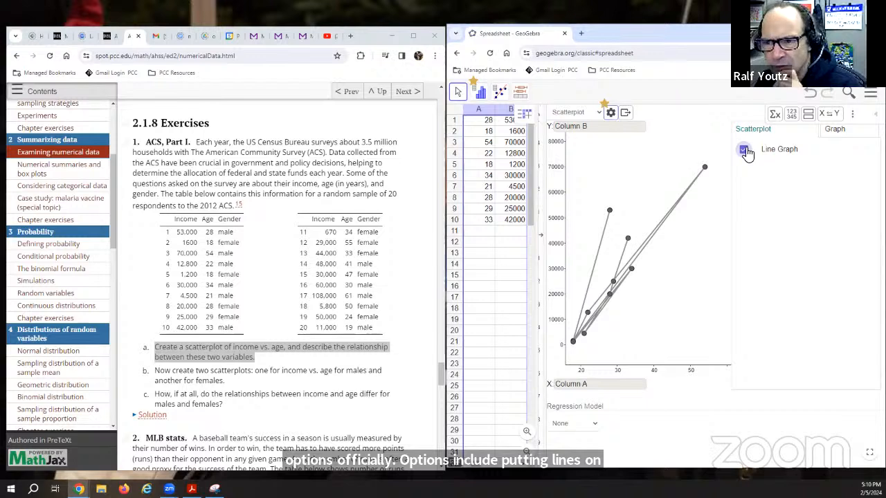
pyautogui.click(743, 150)
# Step: Try the Show Grid option in the scatterplot's graph settings, and switch it back off
pyautogui.click(836, 133)
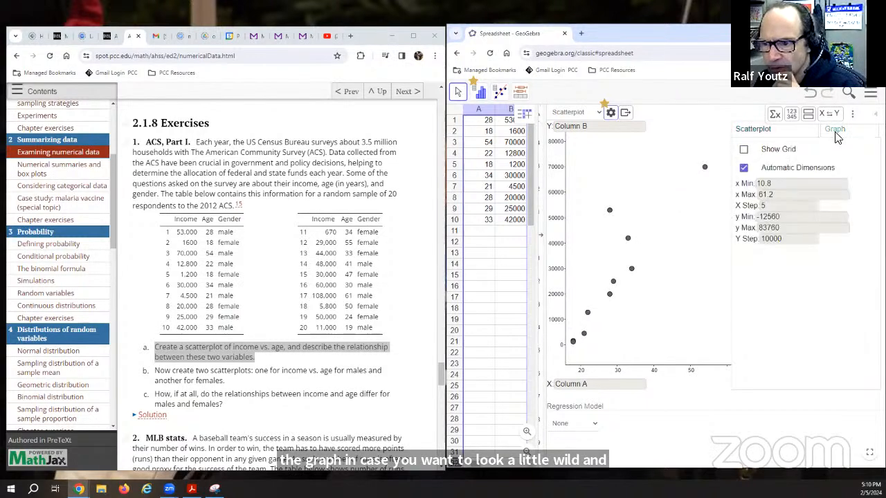
pyautogui.click(744, 151)
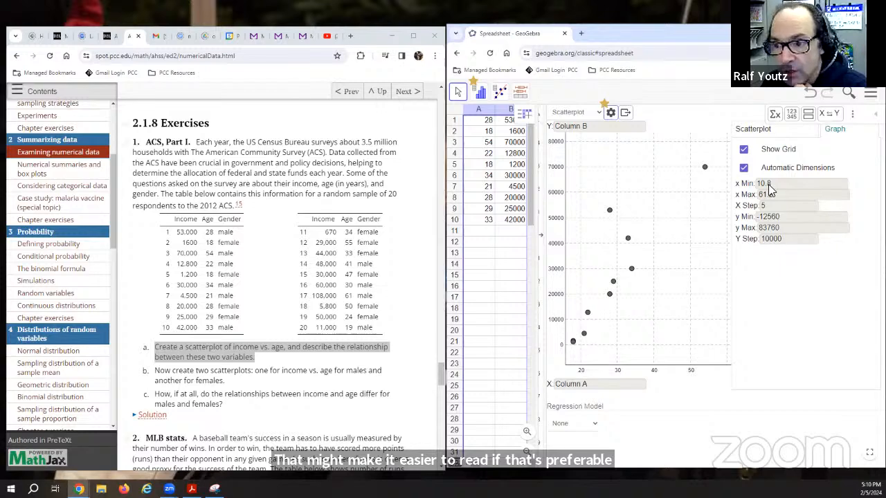
pyautogui.click(744, 151)
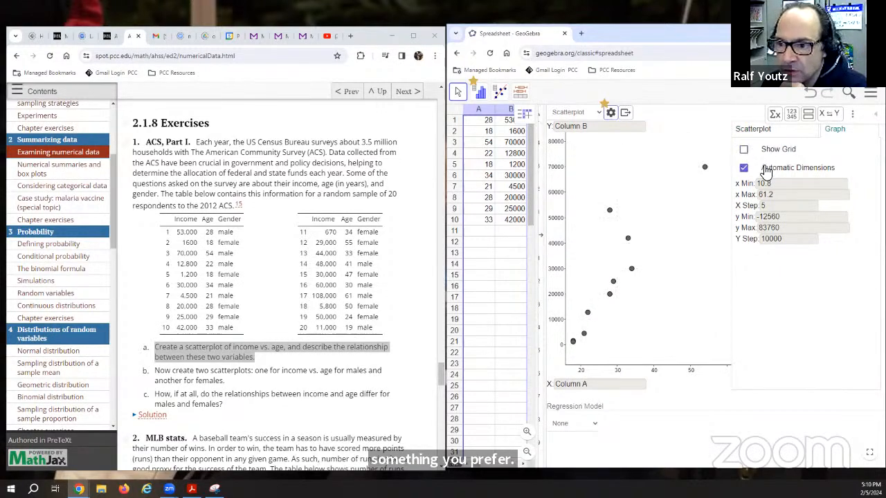
# Step: Look at the scatterplot's export options, and close both them and the plot settings
pyautogui.click(610, 112)
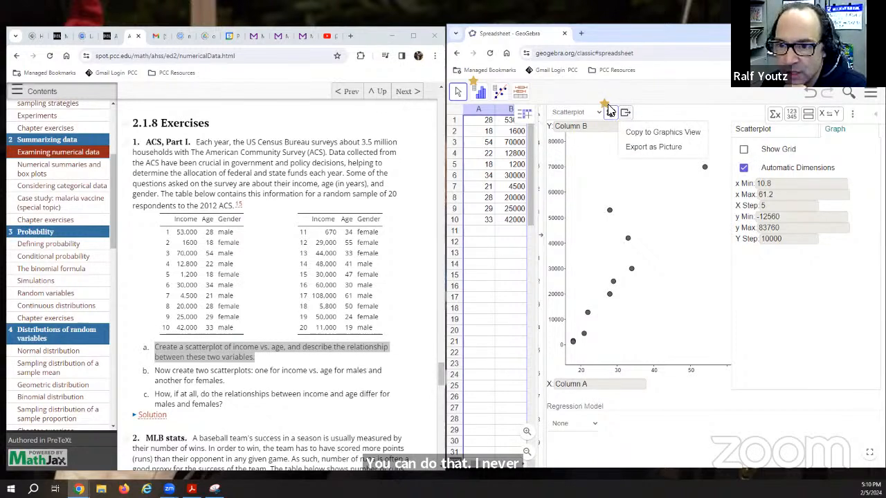
pyautogui.click(609, 109)
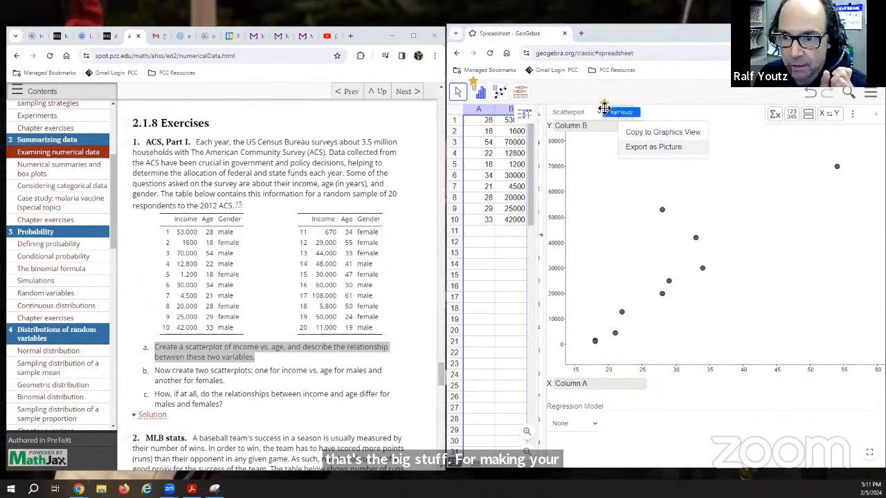
pyautogui.click(627, 105)
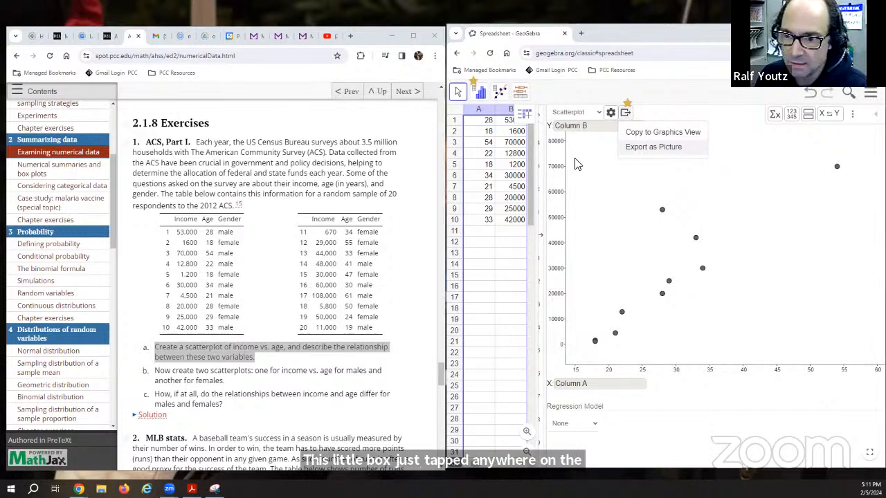
pyautogui.click(602, 153)
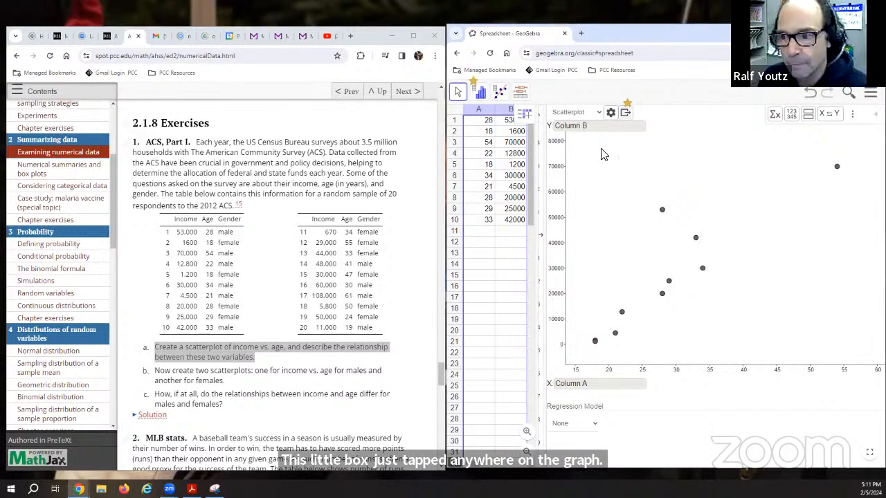